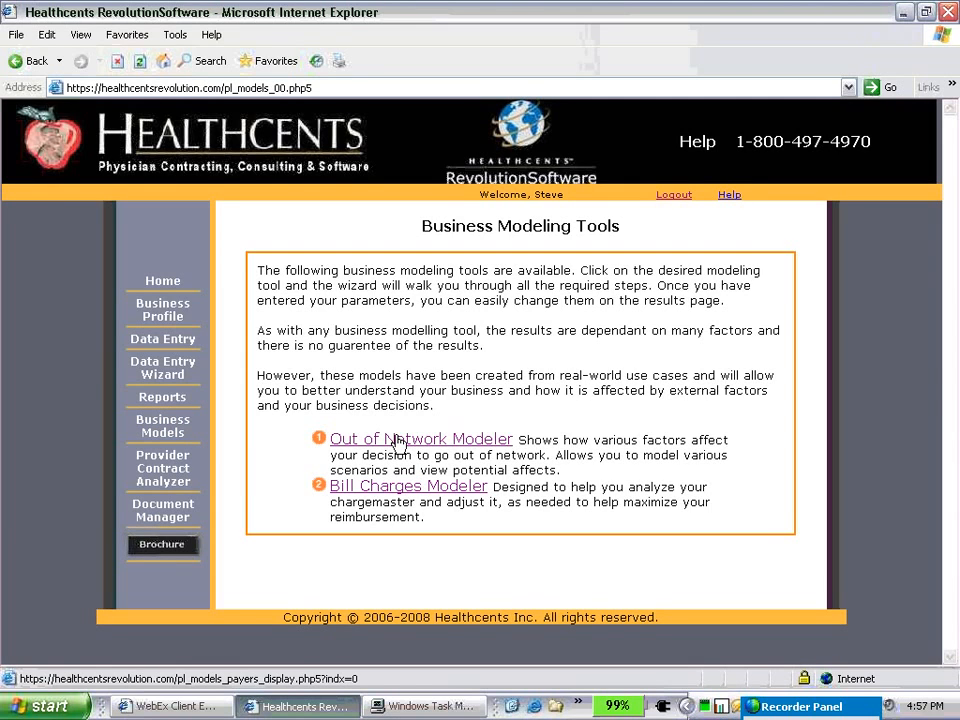
- Open the Out of Network Modeler for Payer1 and start its parameter wizard
left_click(398, 441)
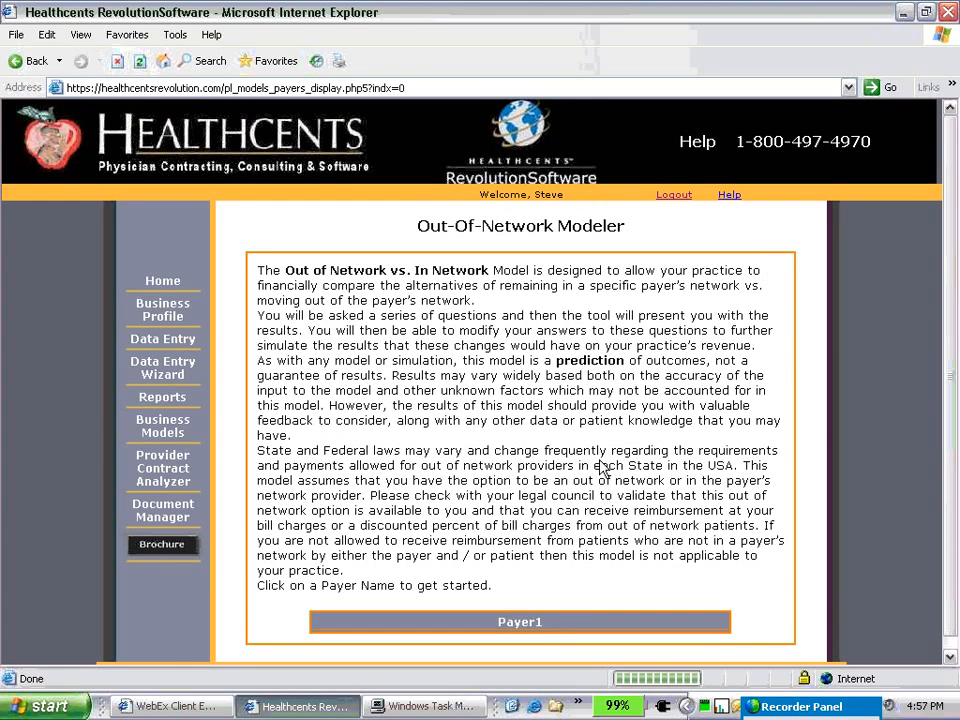
left_click(525, 626)
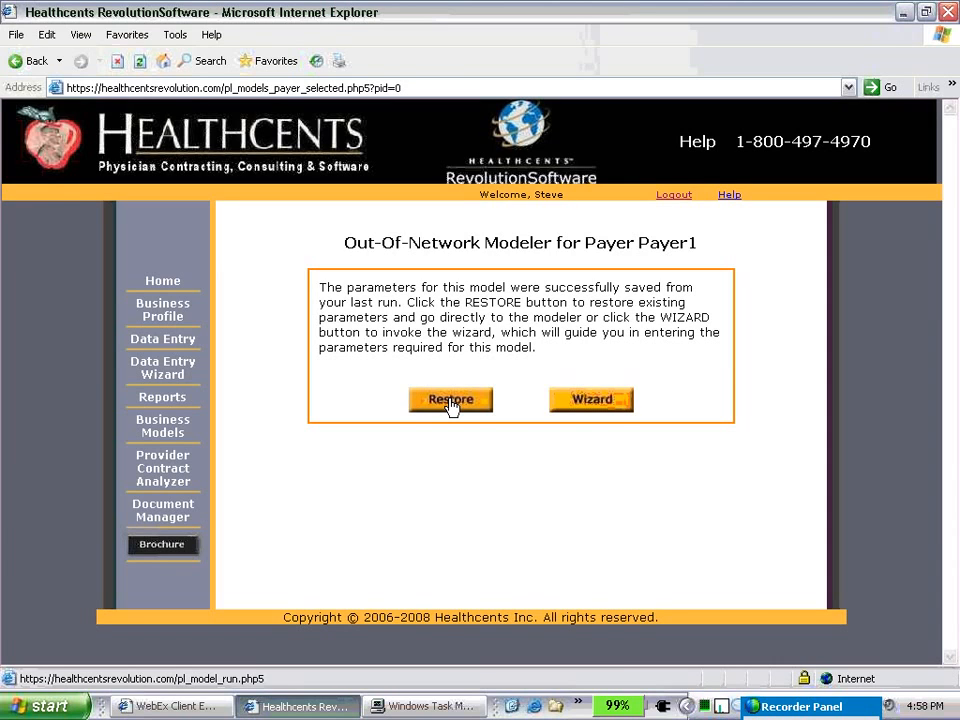
left_click(588, 400)
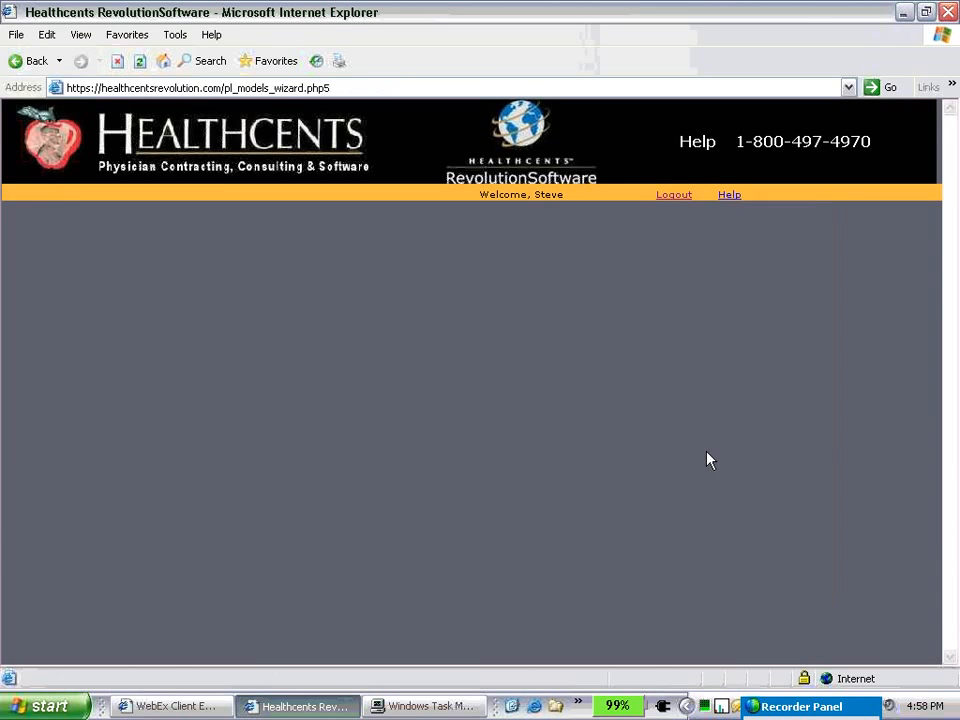
- Keep the payer's share of business at 20% and set the business lost going out of network to 20%
left_click(595, 480)
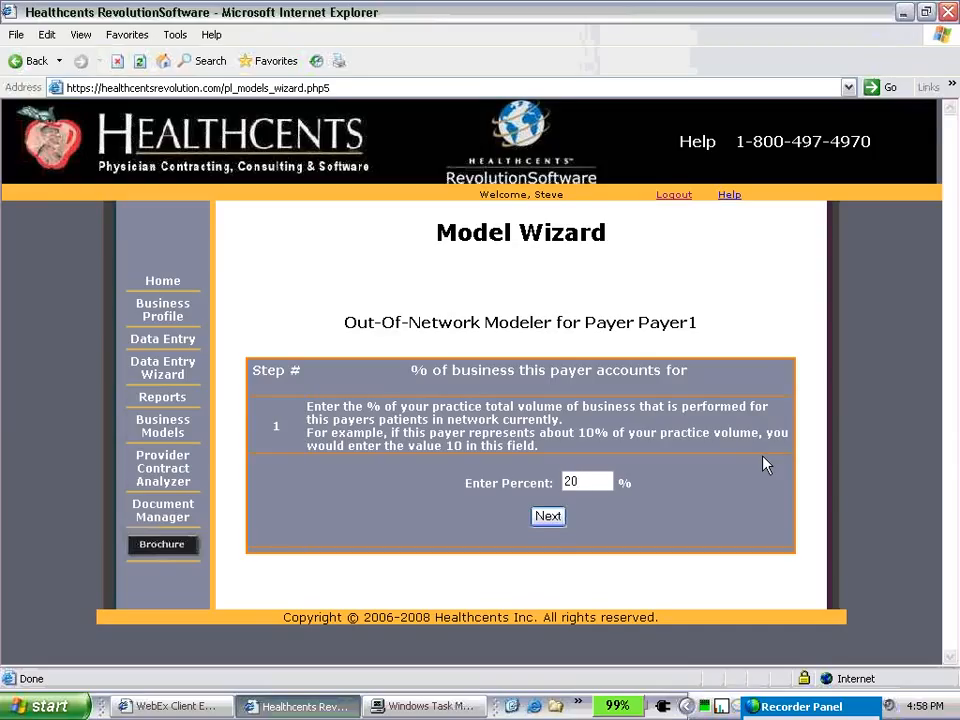
left_click(549, 517)
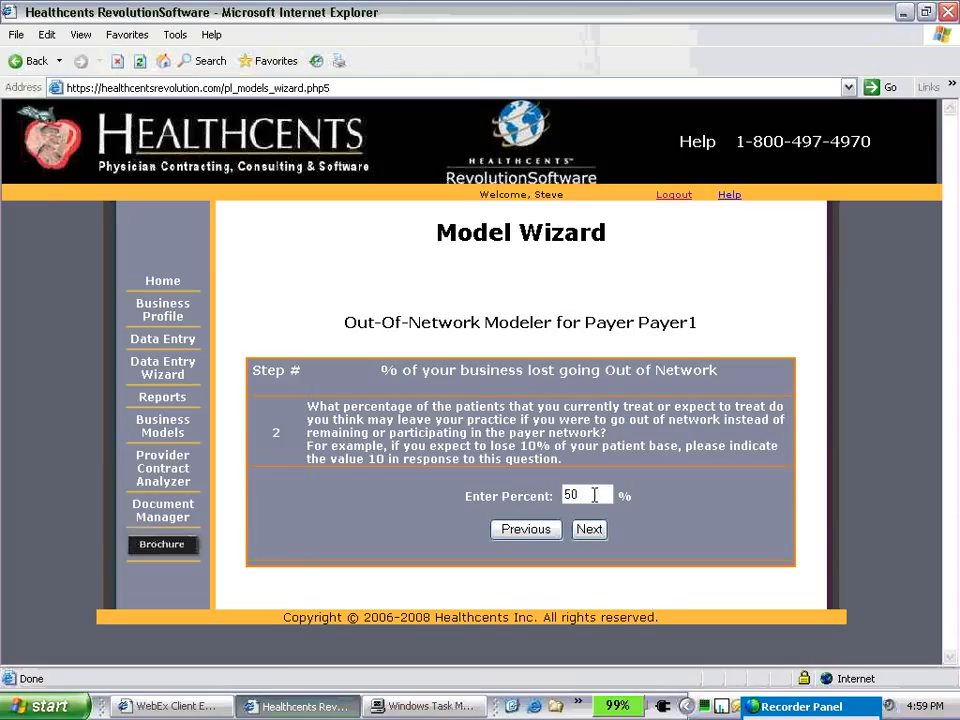
double_click(594, 494)
type("20")
key("Return")
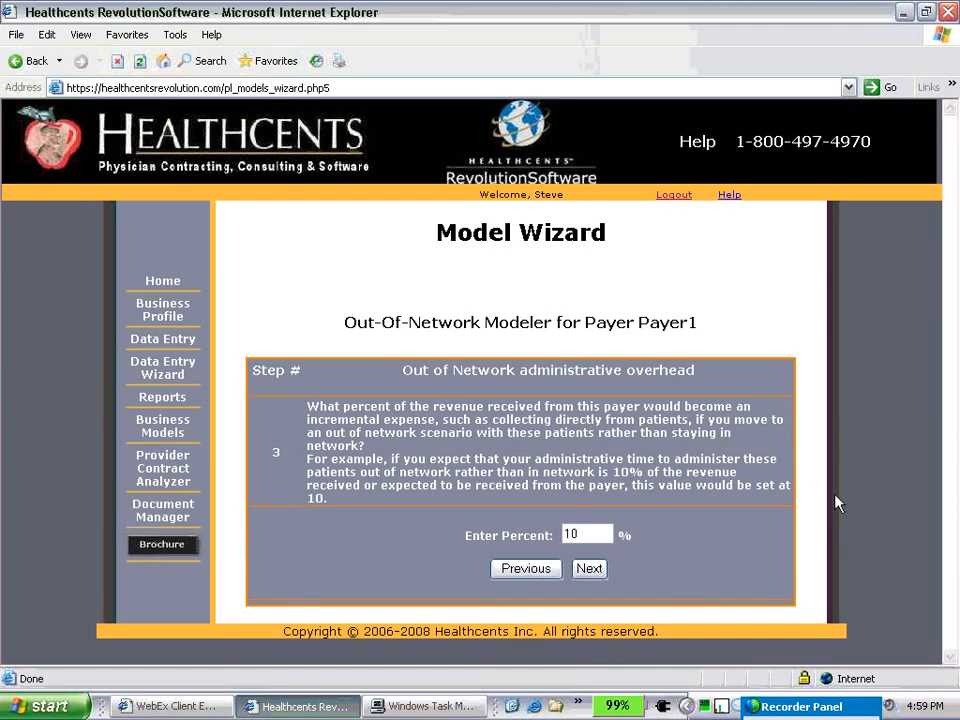
- Accept 10% out-of-network administrative overhead, 90% of business entered into the Charge Master, and a 20% bill charge discount rate
left_click(592, 571)
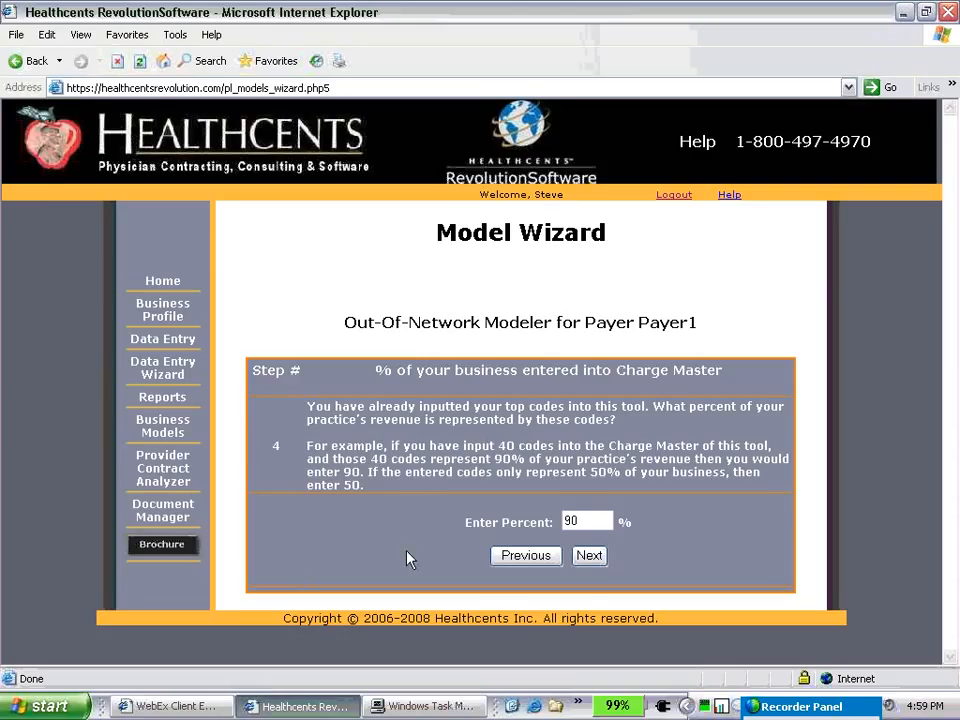
double_click(571, 521)
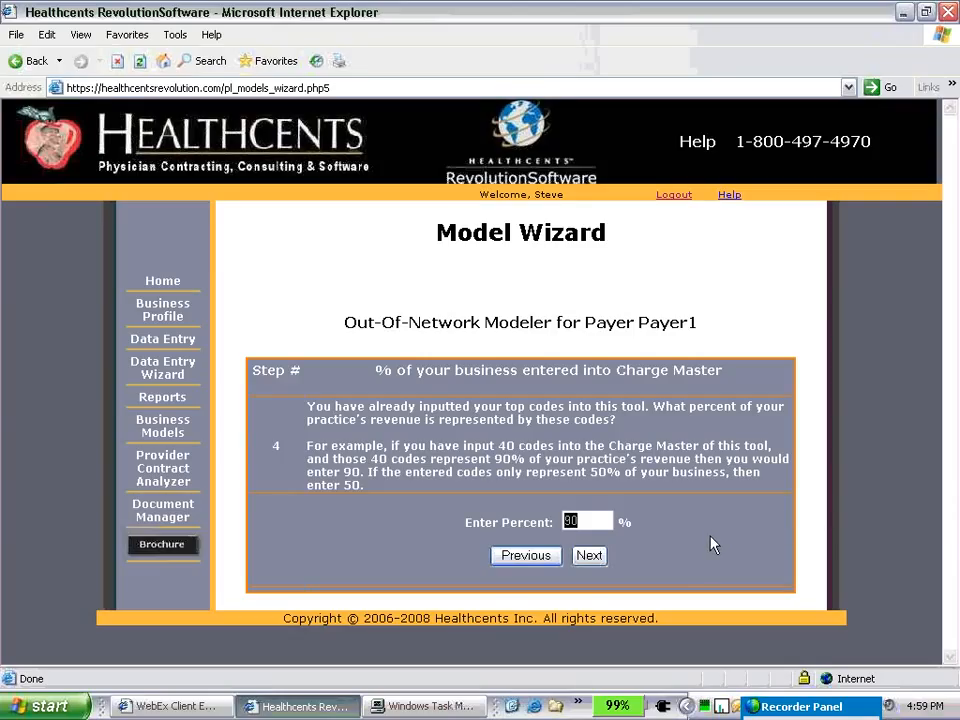
left_click(596, 558)
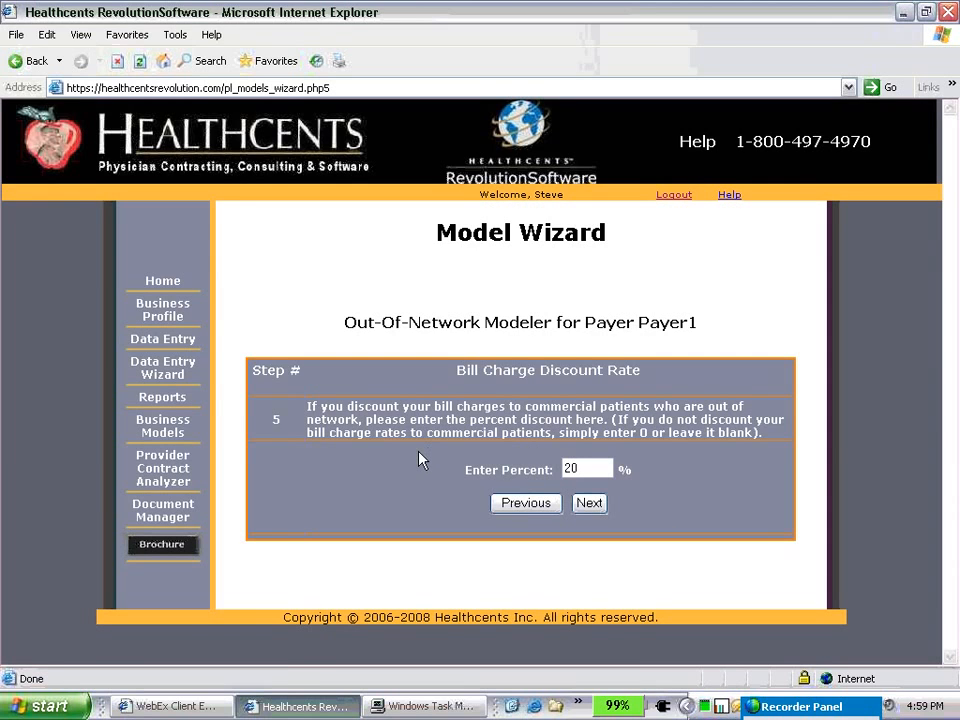
left_click(590, 503)
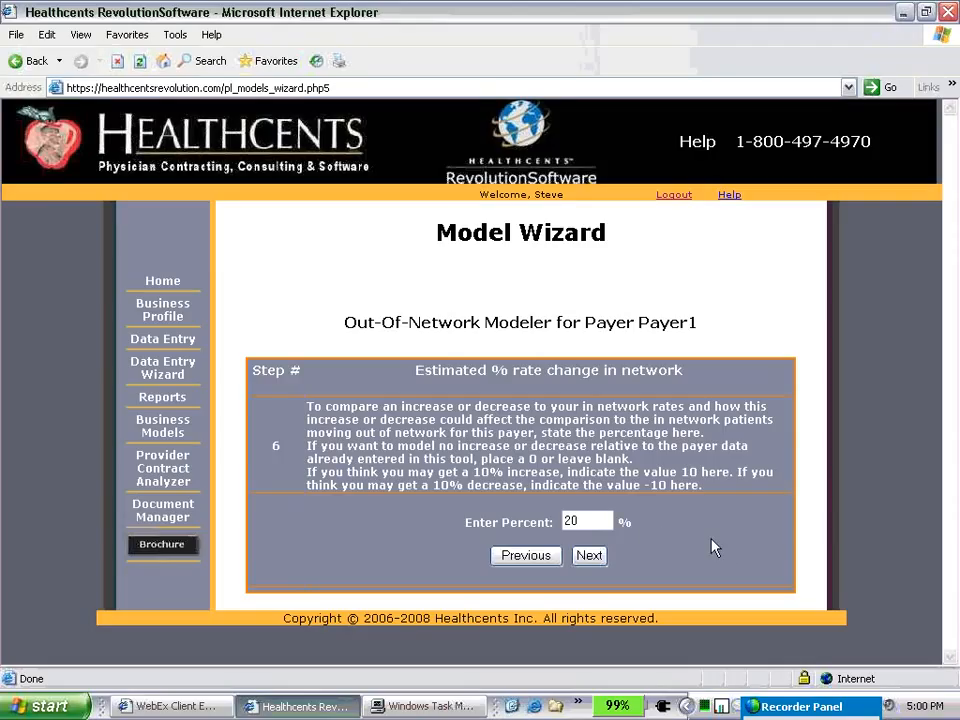
- Set the estimated in-network rate change to 0% and run the model with the summarized parameters
left_click_drag(584, 521, 546, 522)
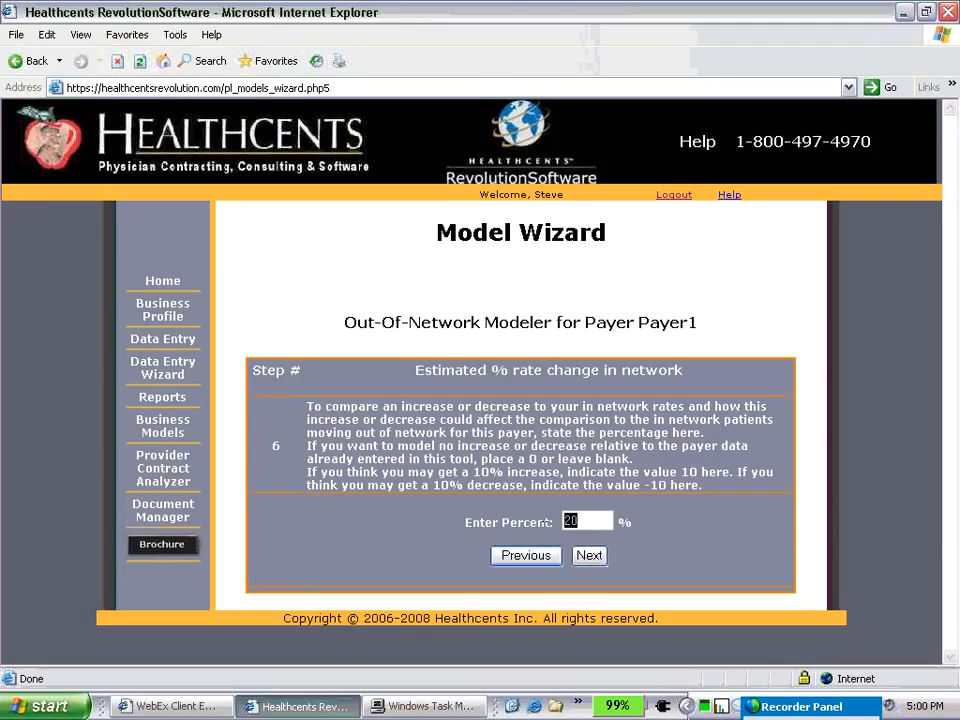
type("0")
left_click(590, 555)
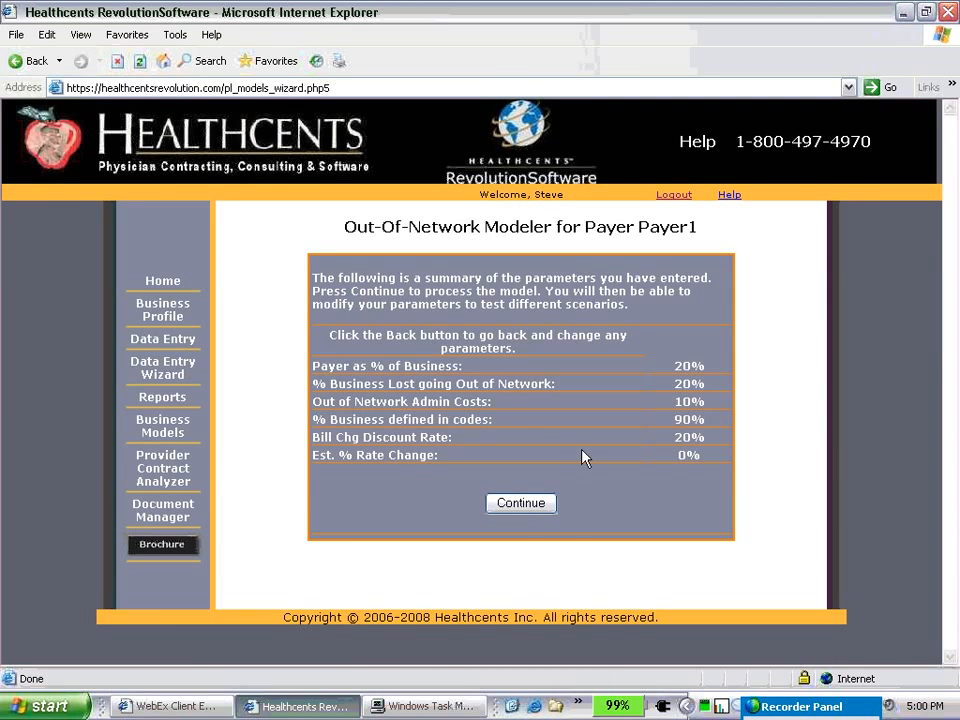
left_click(538, 505)
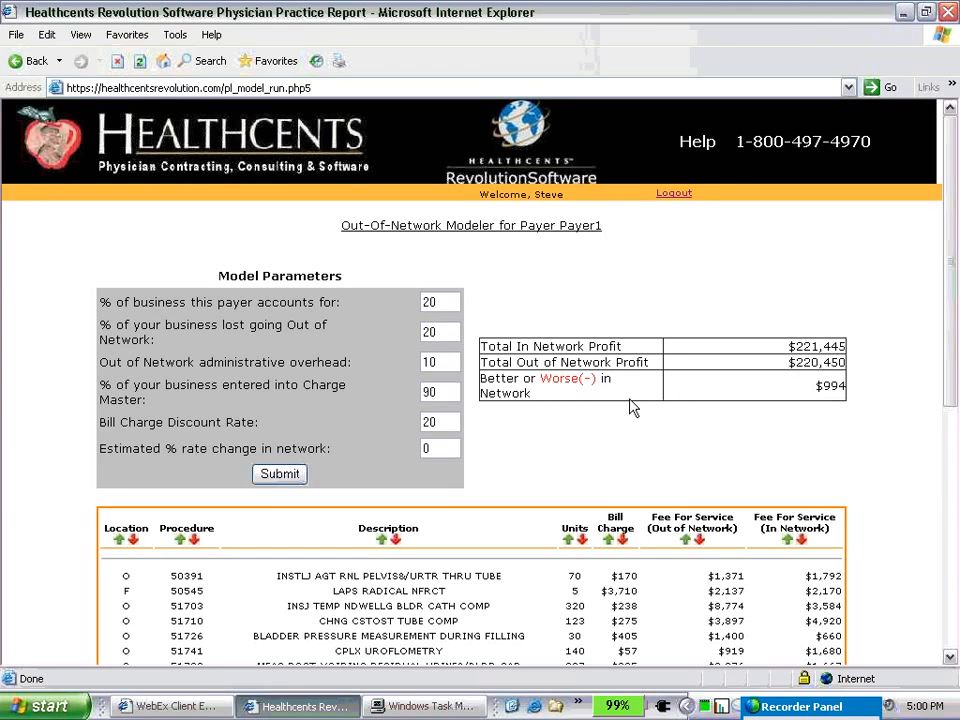
- Set the estimated in-network rate change to 10% and rerun the model
left_click_drag(450, 447, 360, 428)
left_click(446, 415)
left_click_drag(446, 448, 364, 429)
type("10")
left_click(278, 474)
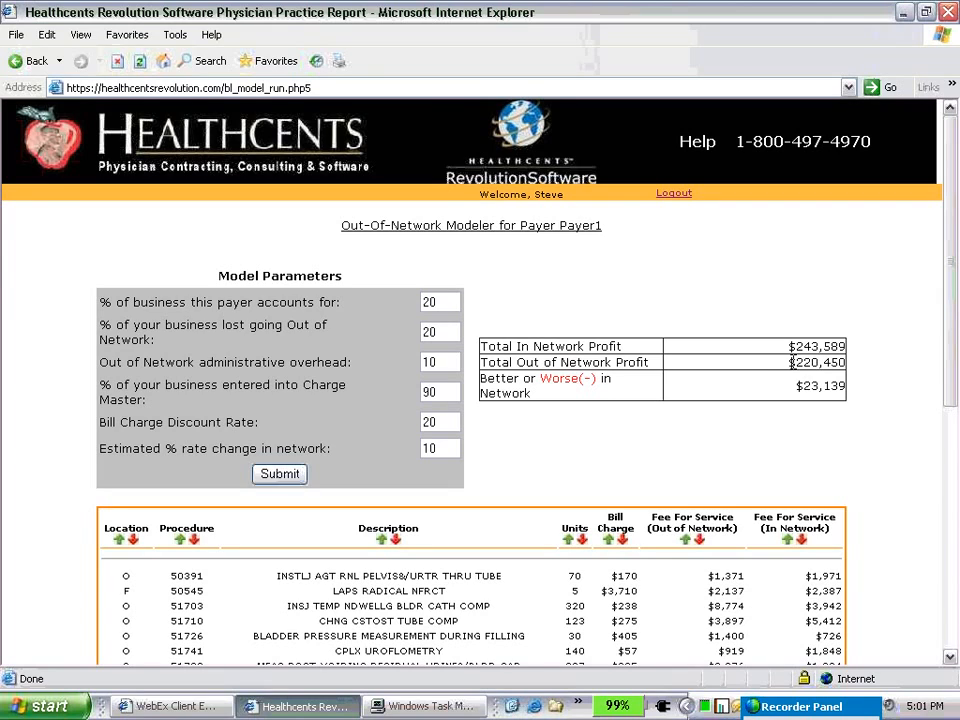
- Set the percentage of business lost going out of network to 10 and recalculate the model
left_click(433, 331)
left_click_drag(433, 331, 400, 336)
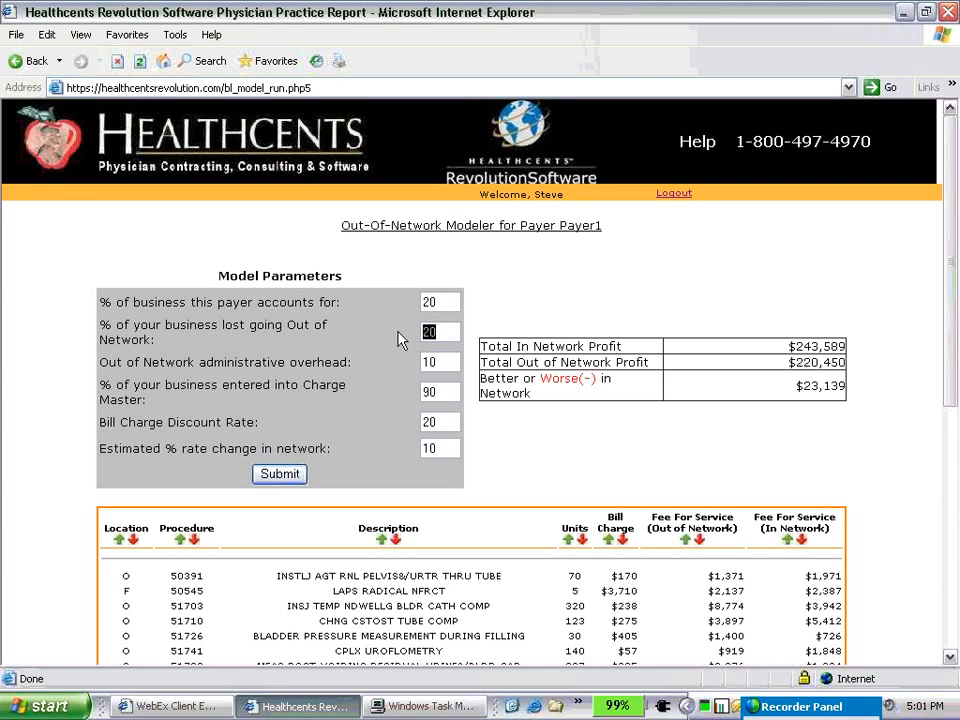
type("1")
left_click(274, 474)
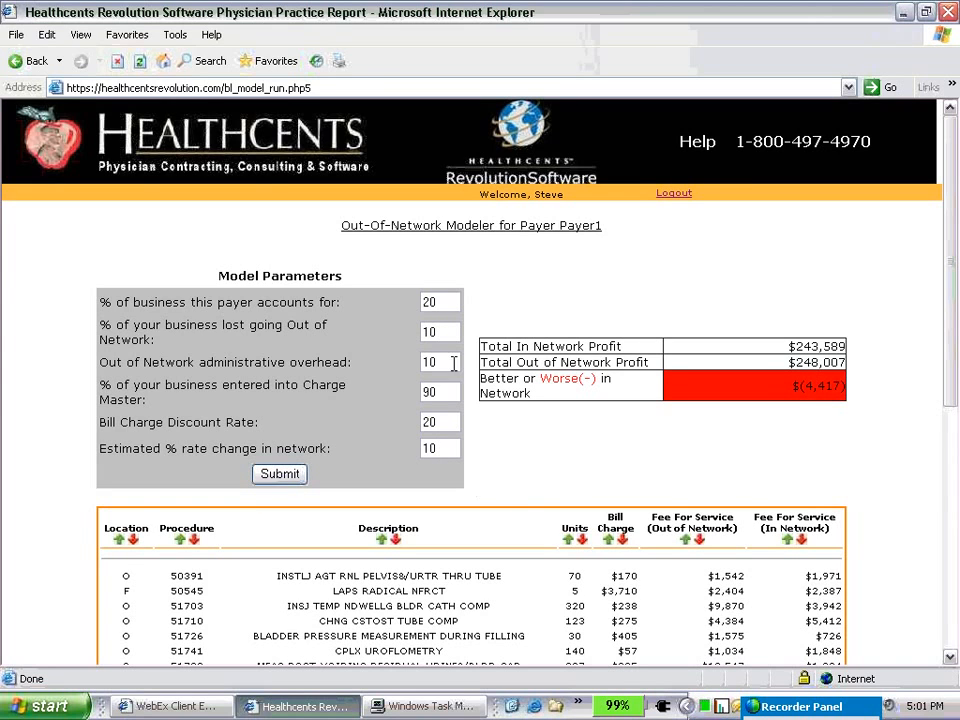
left_click(434, 330)
left_click(449, 302)
- Sort the procedure table by out-of-network fee for service in descending order and review its totals
scroll(945, 353, "down", 10)
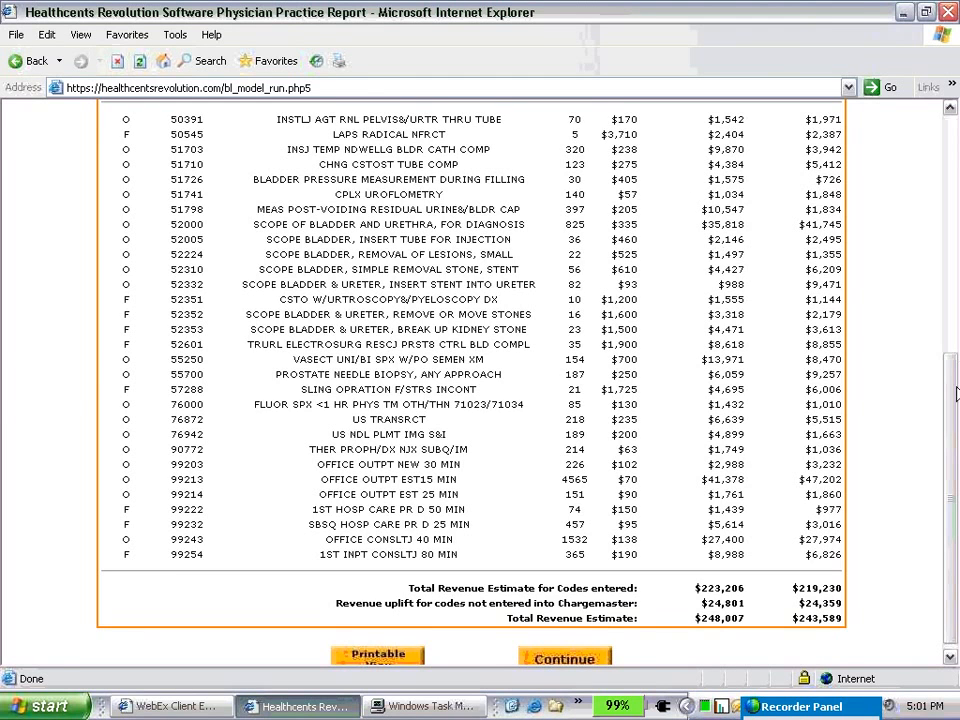
scroll(949, 420, "up", 1)
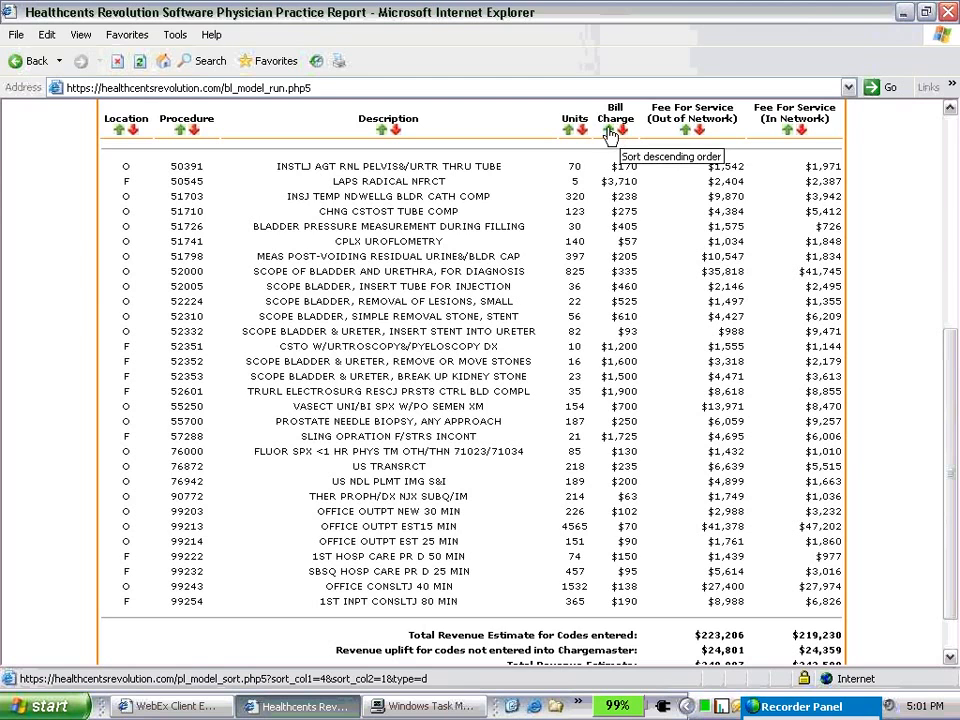
left_click(699, 130)
left_click_drag(939, 272, 945, 570)
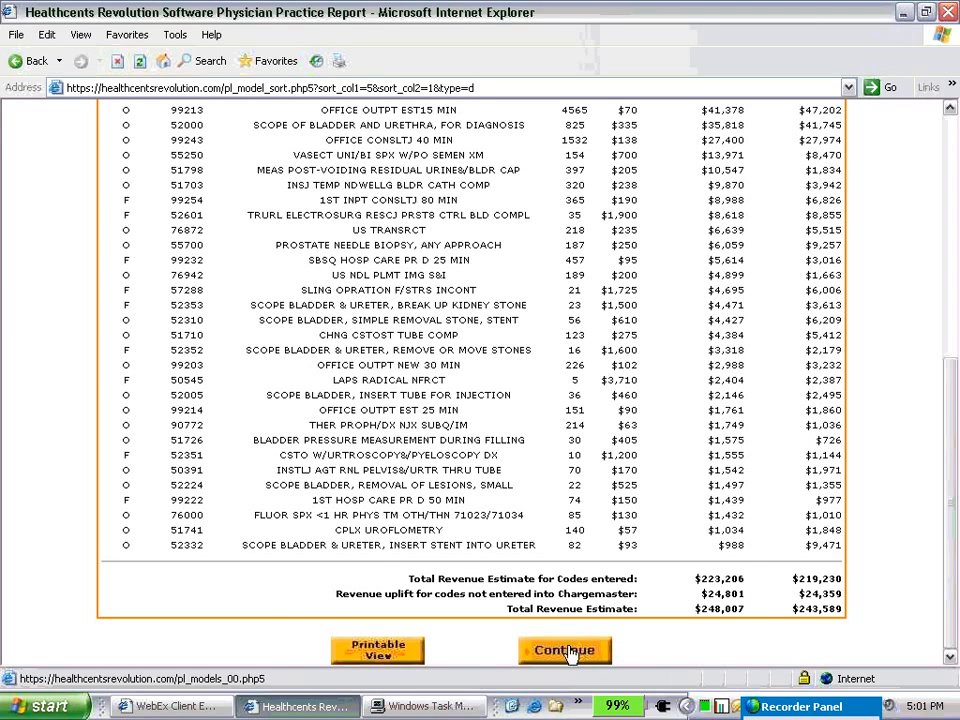
scroll(716, 453, "up", 5)
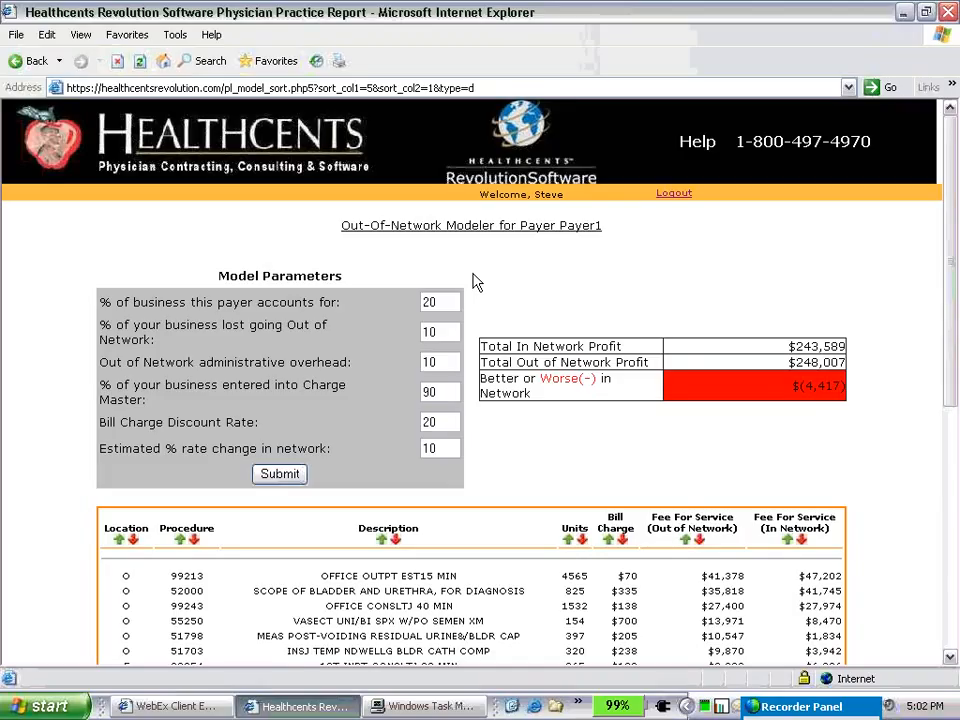
- Test the model with an estimated in-network rate change of 5%
left_click(440, 446)
left_click_drag(440, 447, 424, 447)
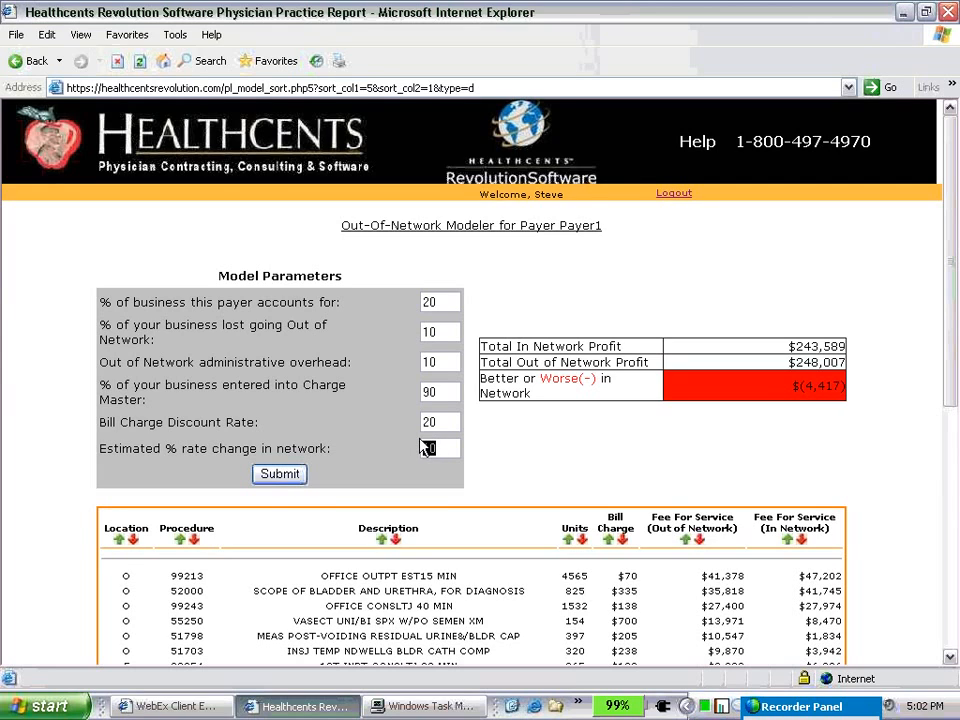
type("5")
left_click(290, 474)
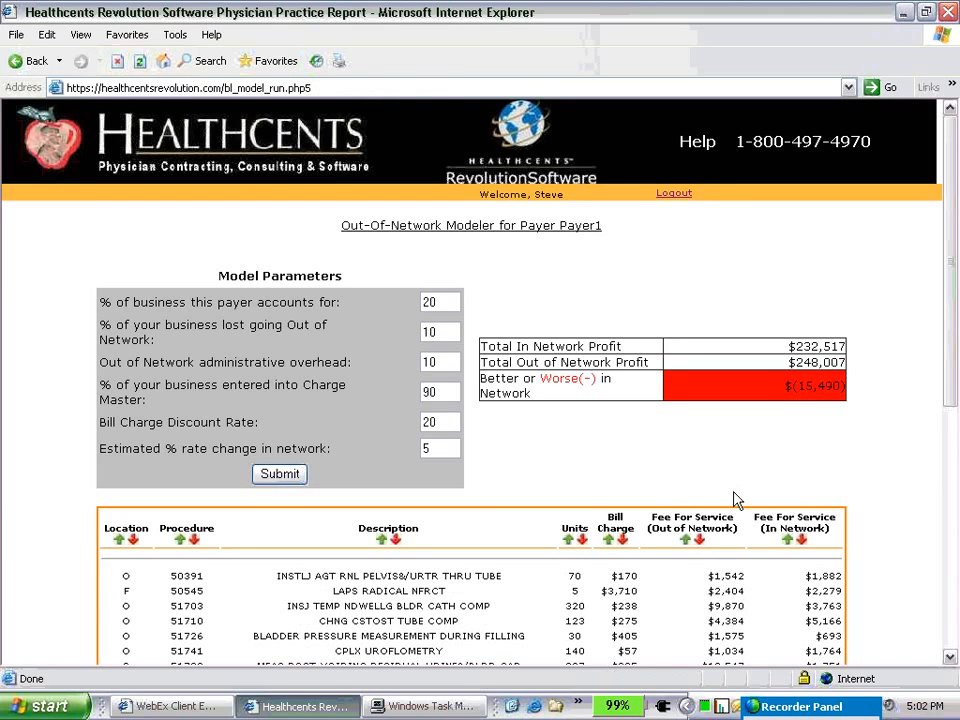
- Test the model with estimated in-network rate changes of 15% and 11%
left_click(445, 448)
left_click_drag(445, 448, 424, 460)
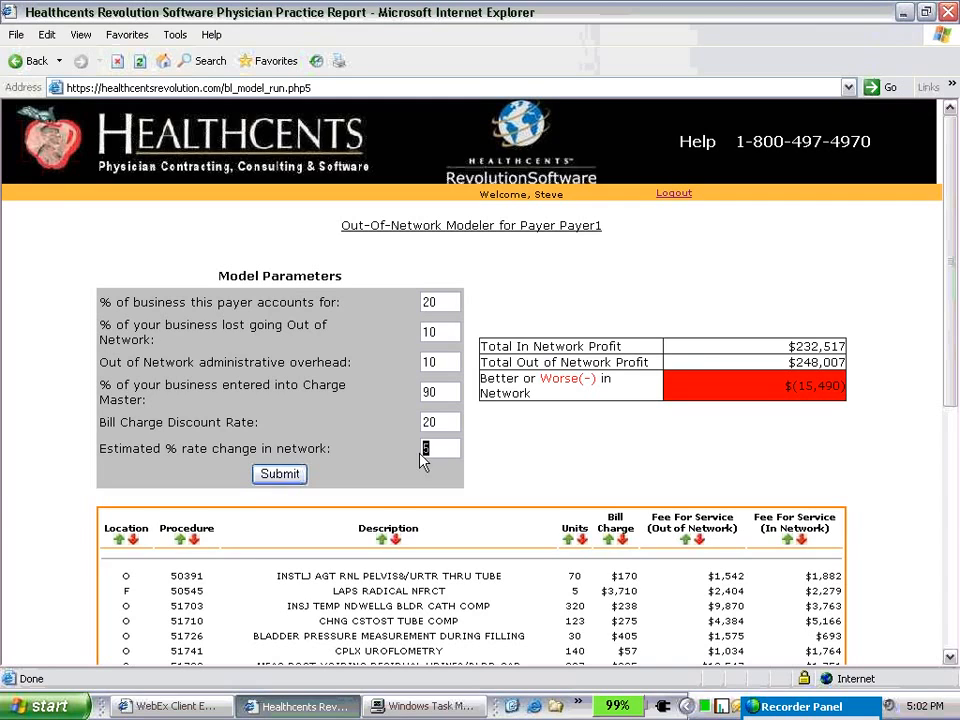
type("15")
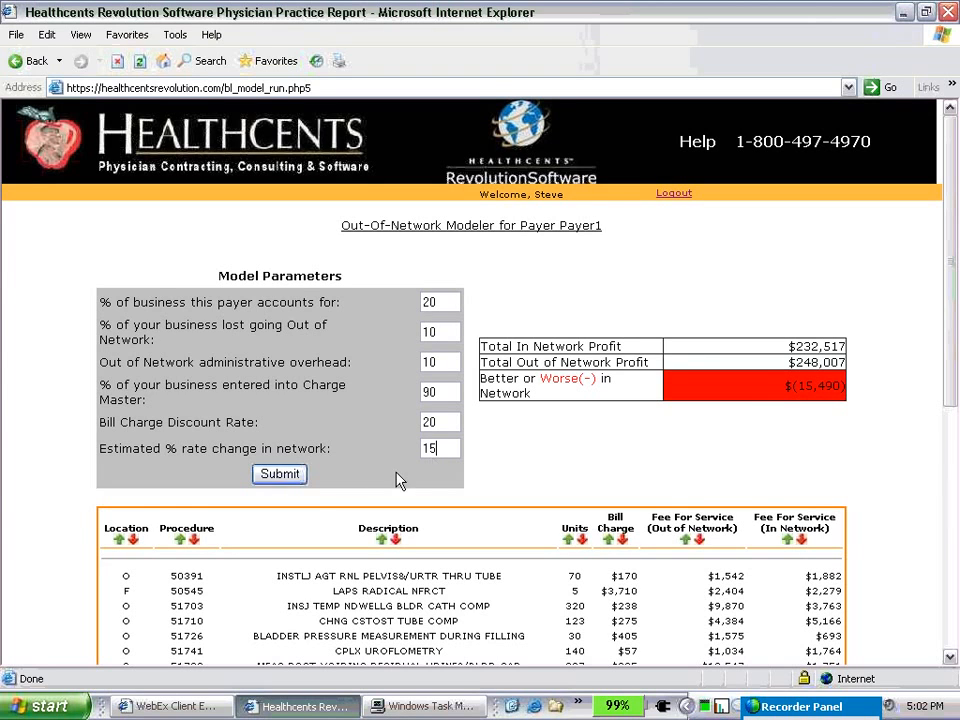
left_click(280, 474)
left_click_drag(444, 446, 412, 438)
type("11")
left_click(283, 476)
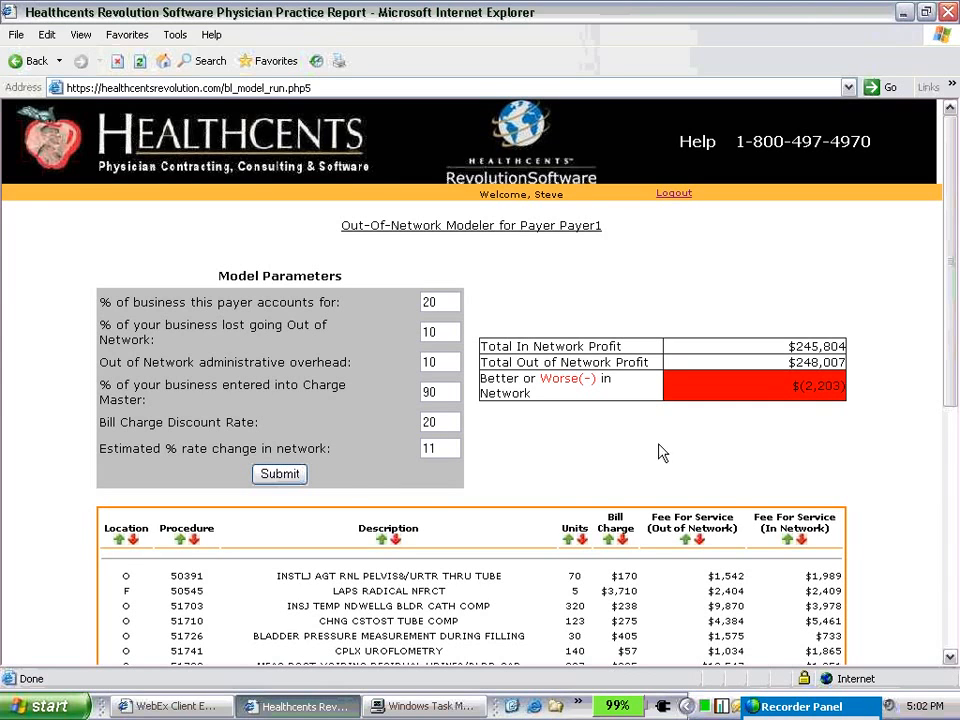
- Test an in-network rate change of 13%, and set it to 12% and recalculate to find the break-even point
left_click_drag(448, 448, 388, 448)
type("13")
left_click(276, 477)
left_click_drag(450, 448, 401, 448)
type("12")
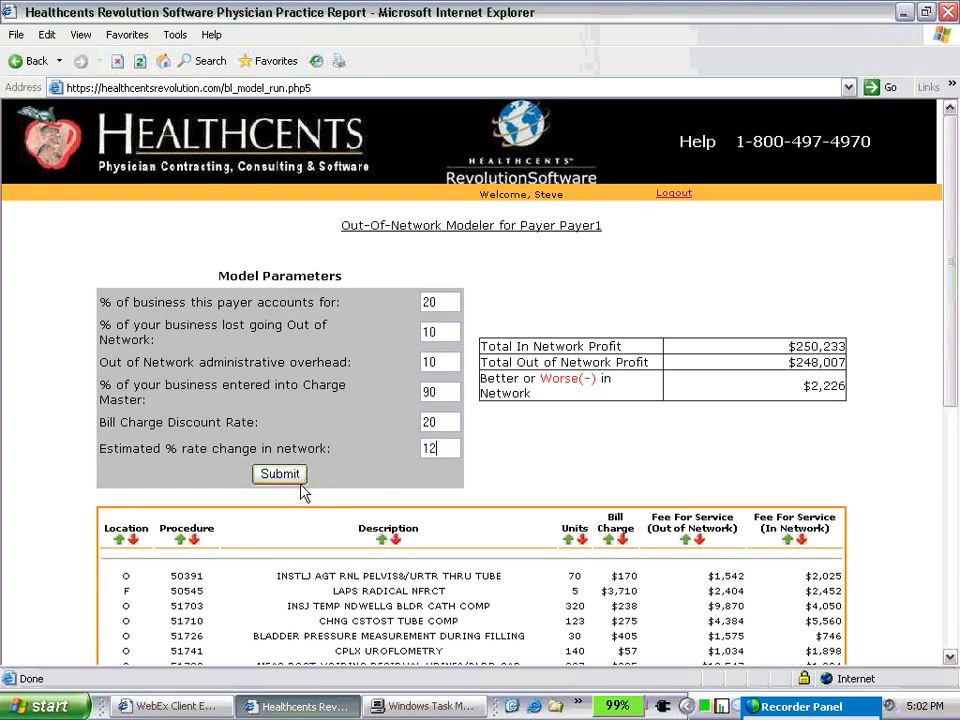
left_click(285, 476)
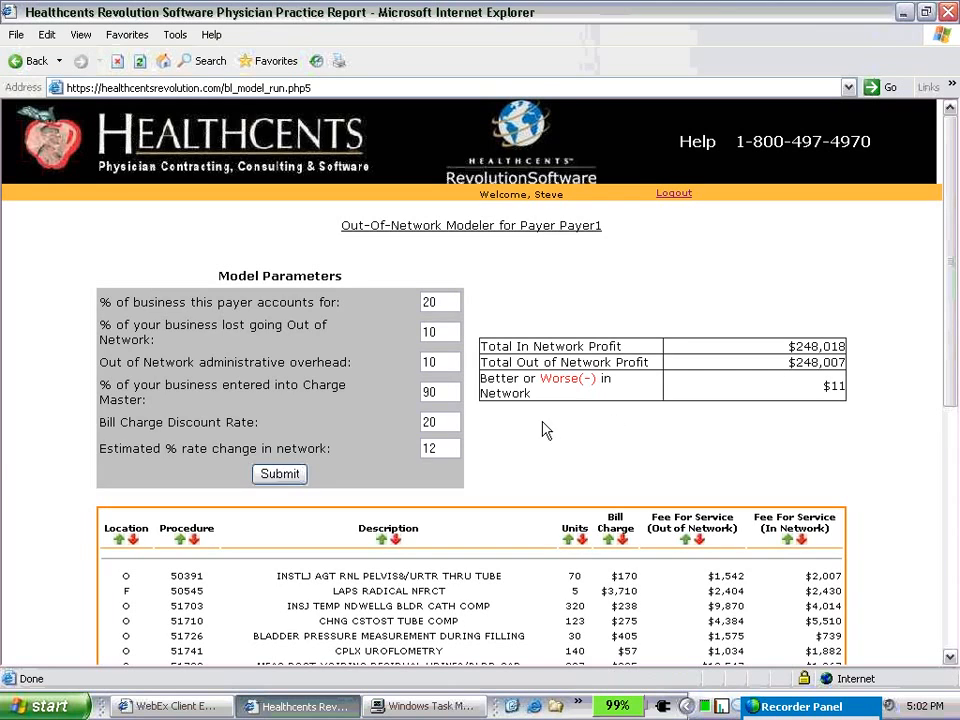
- Resubmit the model with an 11% in-network rate change and return the rate change to 12%
double_click(440, 447)
type("11")
left_click(292, 478)
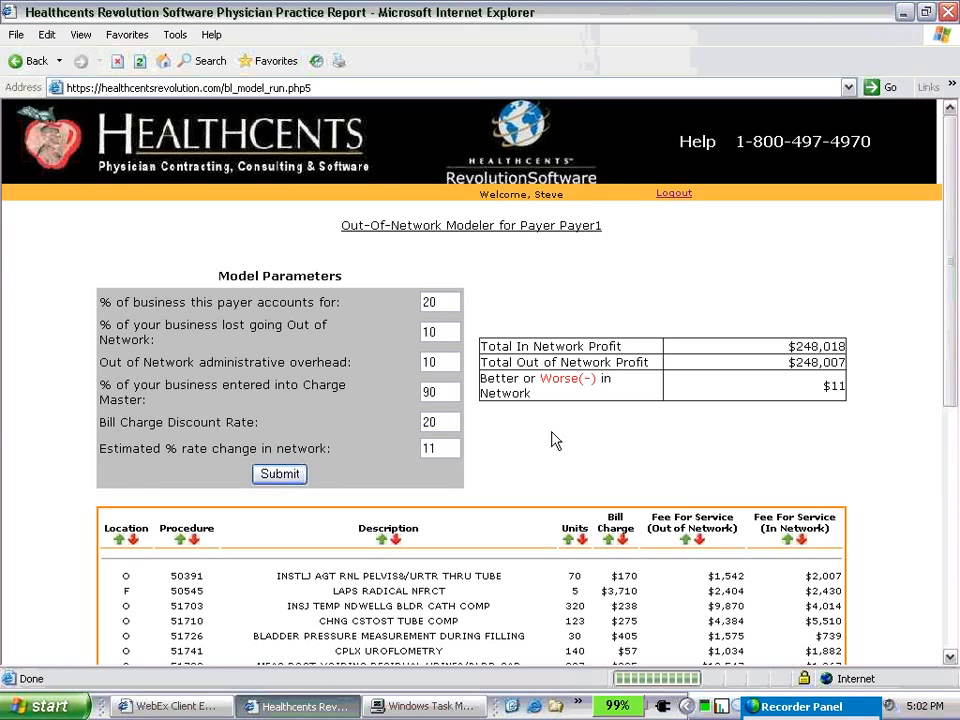
double_click(446, 441)
type("12")
left_click(276, 474)
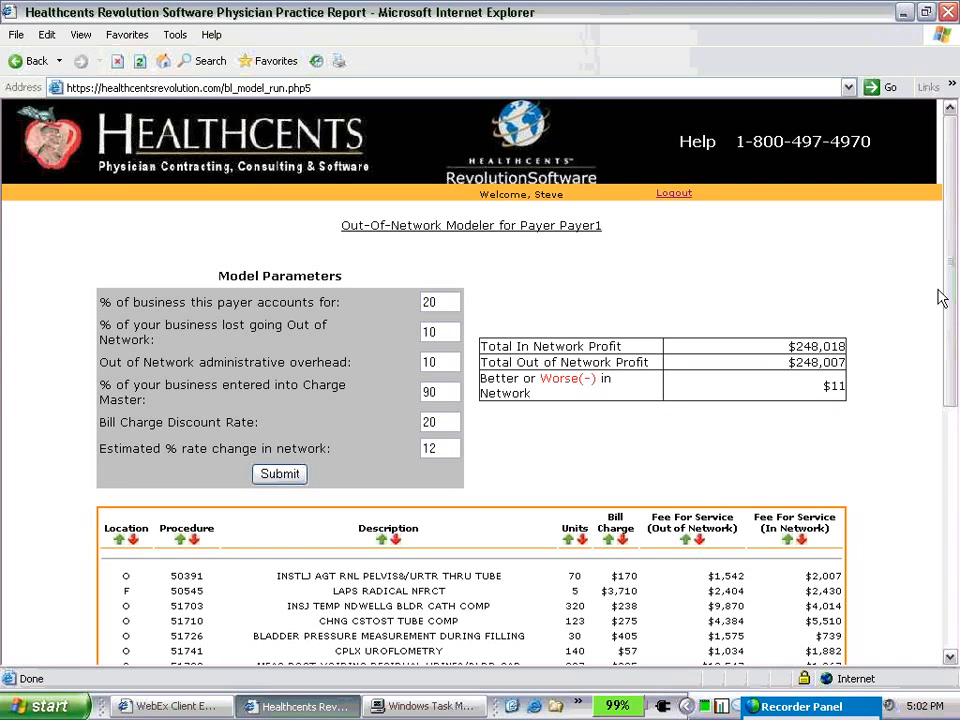
- Leave the out-of-network results and return to the Business Modeling Tools page
left_click_drag(945, 297, 877, 274)
left_click_drag(952, 296, 956, 571)
left_click(591, 655)
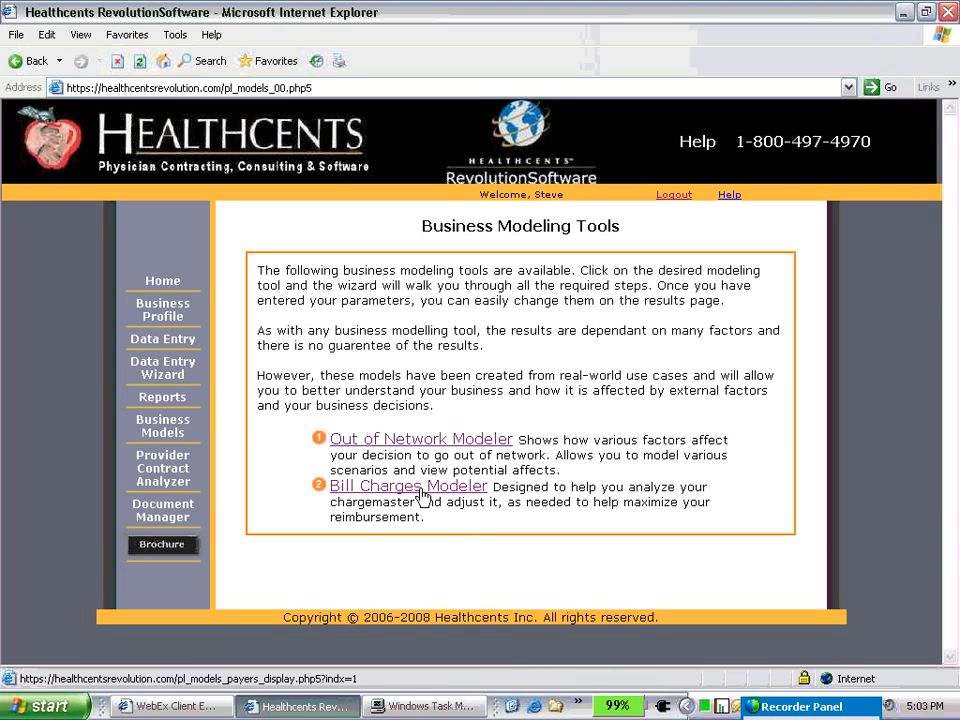
- Open the Bill Charges Modeler for Payer1 and restore the parameters saved from the last run
left_click(414, 495)
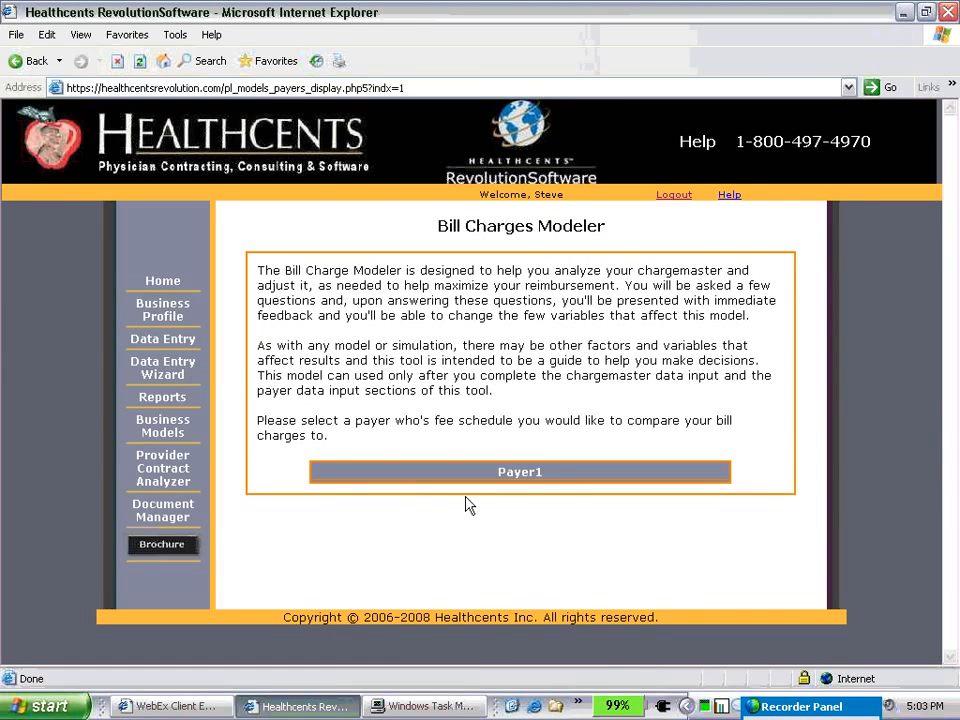
left_click(568, 476)
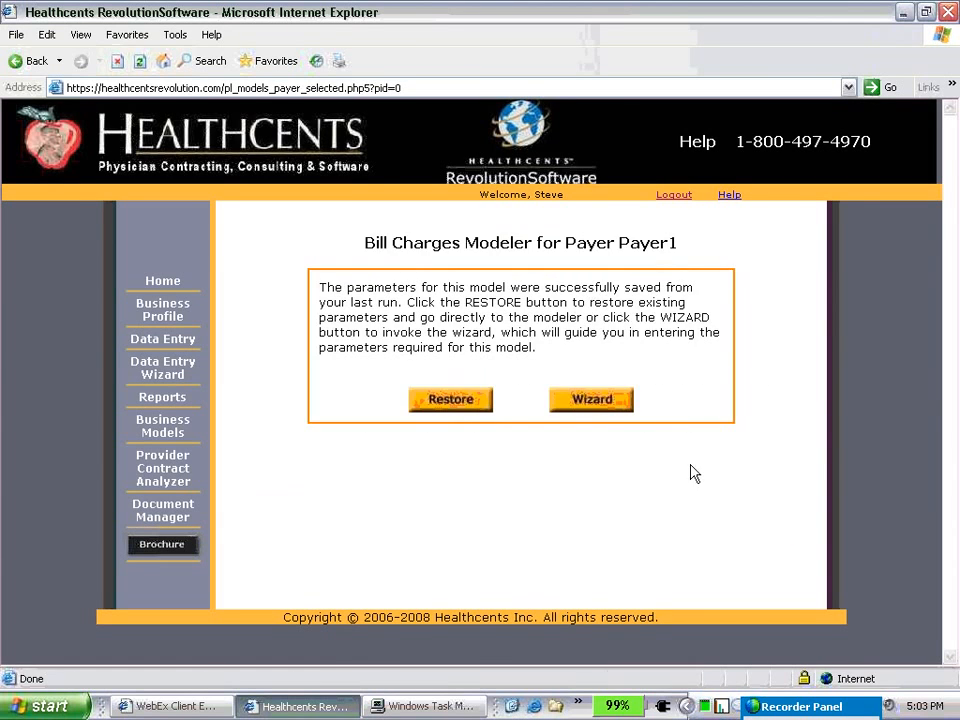
left_click(452, 400)
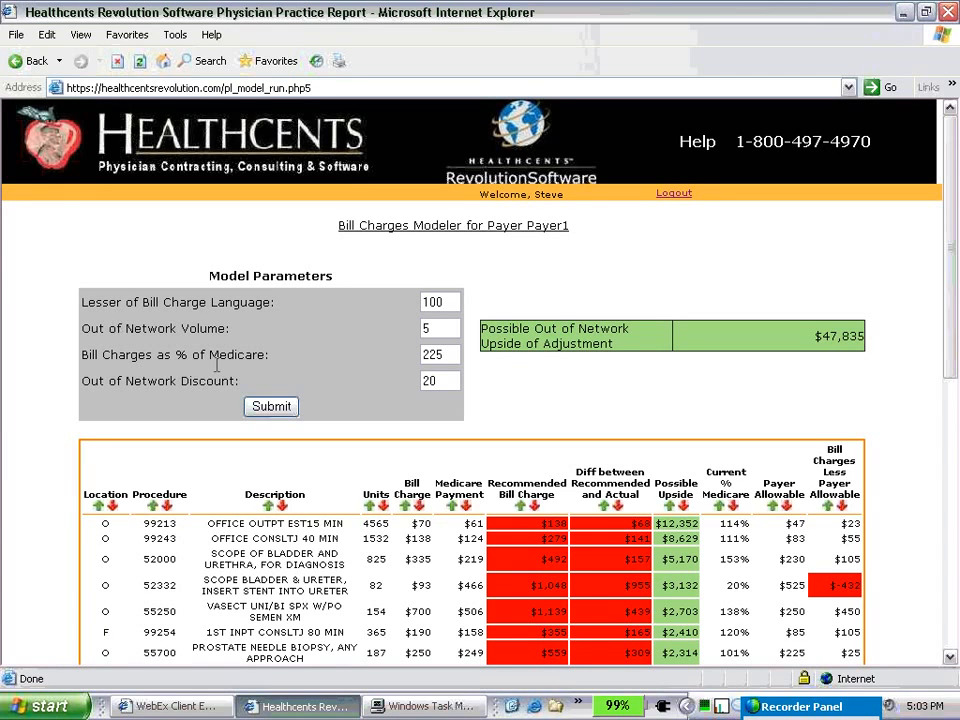
- Resubmit the bill charges model with charges at 225% of Medicare and examine the recommended bill charge for each procedure
left_click(446, 302)
left_click(446, 354)
key("Return")
left_click_drag(952, 352, 954, 410)
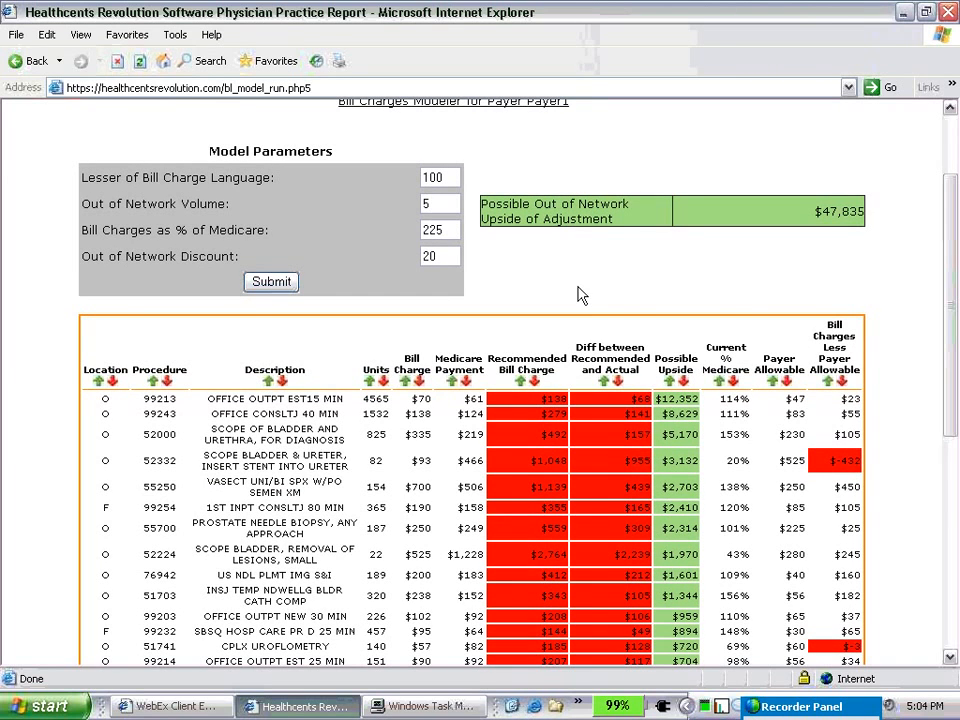
left_click_drag(954, 397, 955, 535)
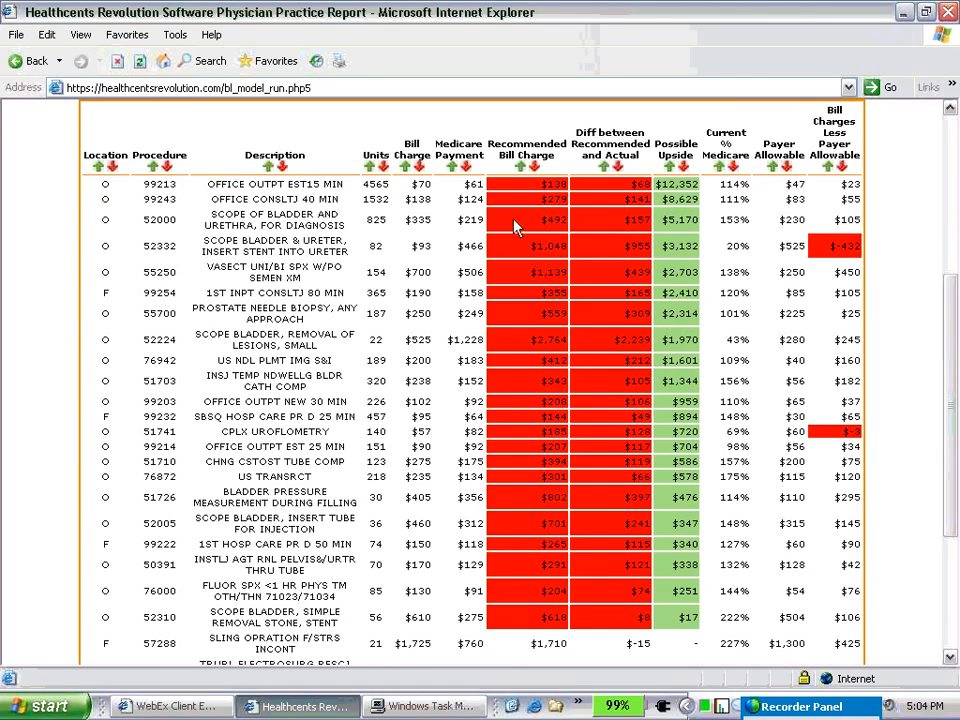
- Examine the current Medicare percentages and bill charges less payer allowable by procedure, and return to the Business Modeling Tools page
double_click(735, 184)
left_click_drag(952, 326, 946, 285)
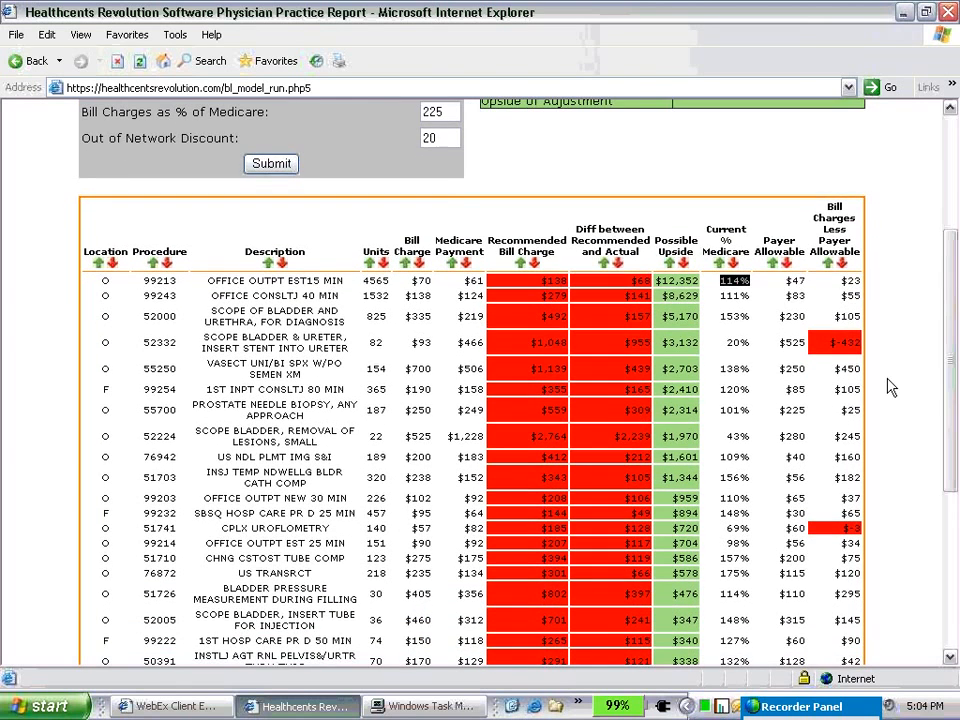
left_click(832, 350)
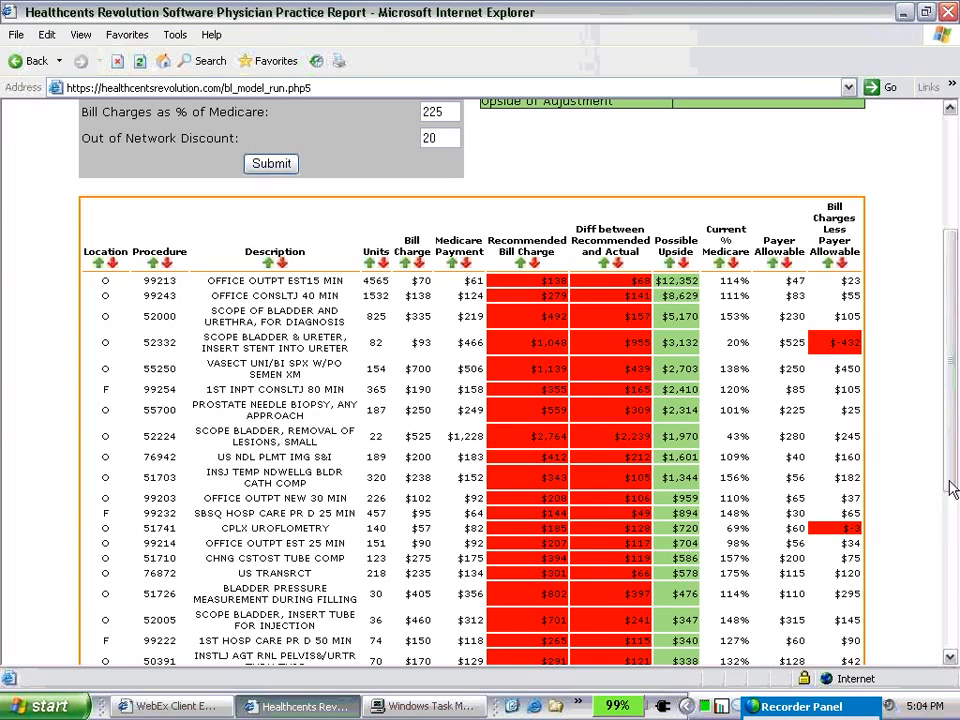
mouse_move(945, 488)
left_mouse_down()
mouse_move(955, 350)
mouse_move(939, 467)
left_mouse_up()
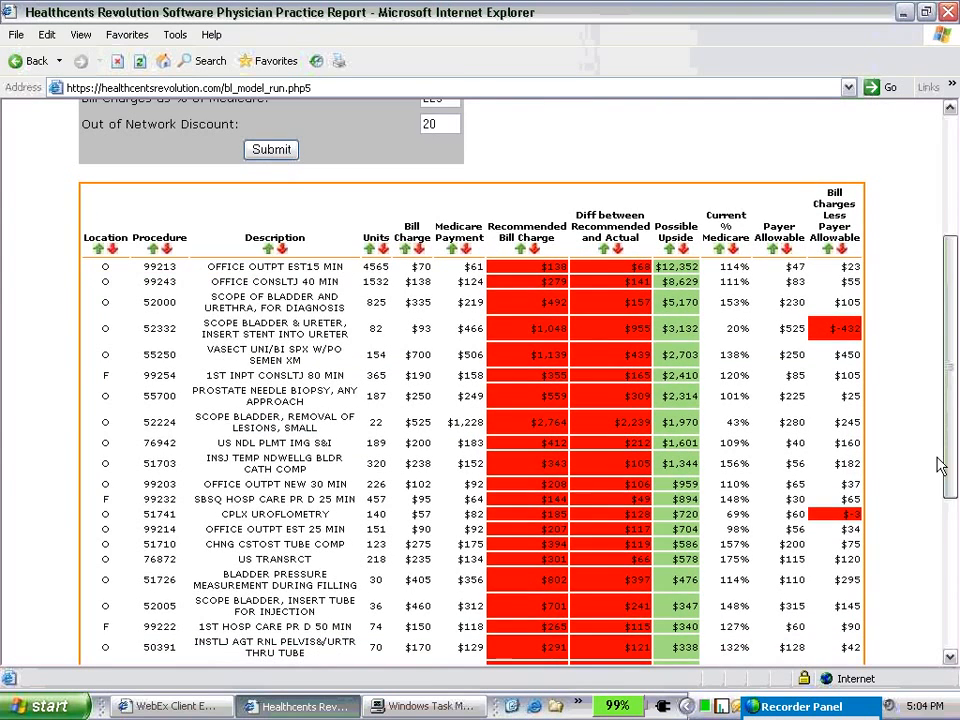
scroll(940, 590, "down", 5)
left_click(557, 650)
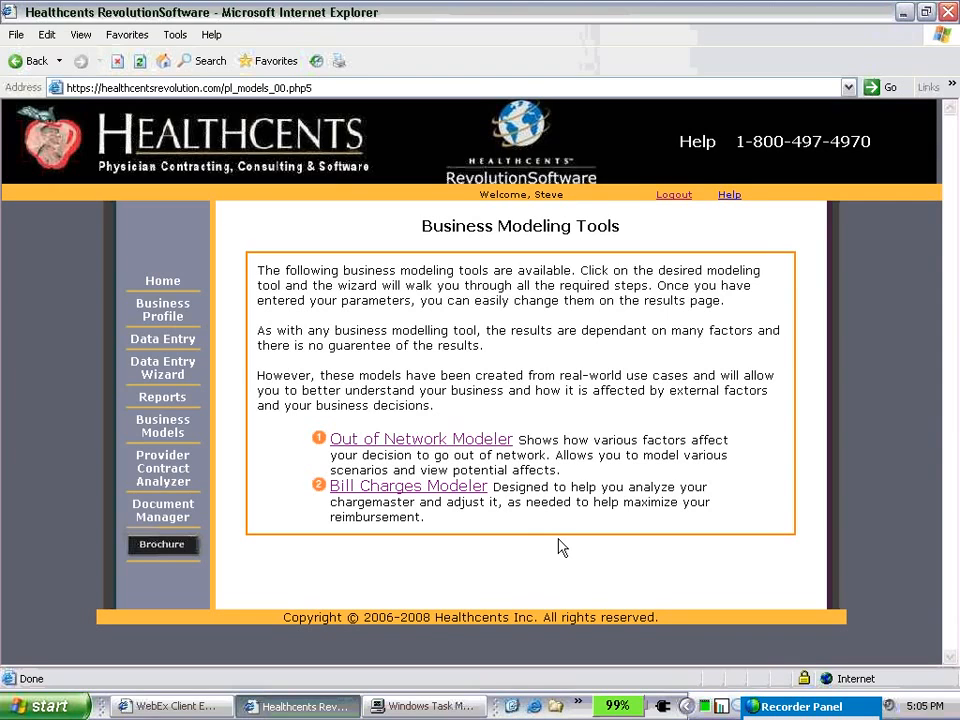
left_click(790, 706)
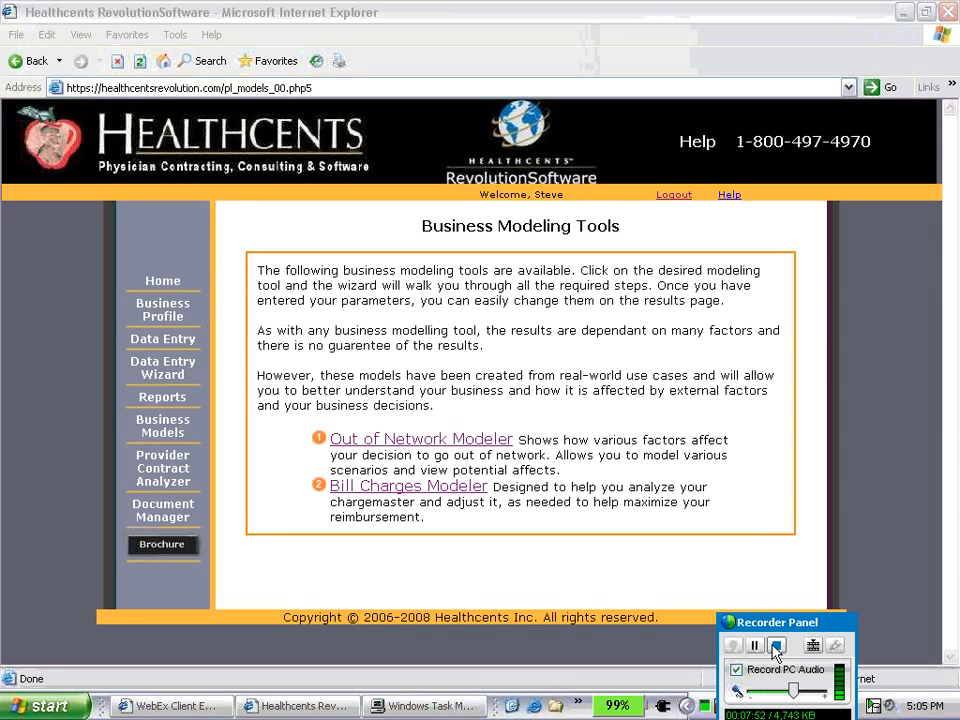
left_click(778, 646)
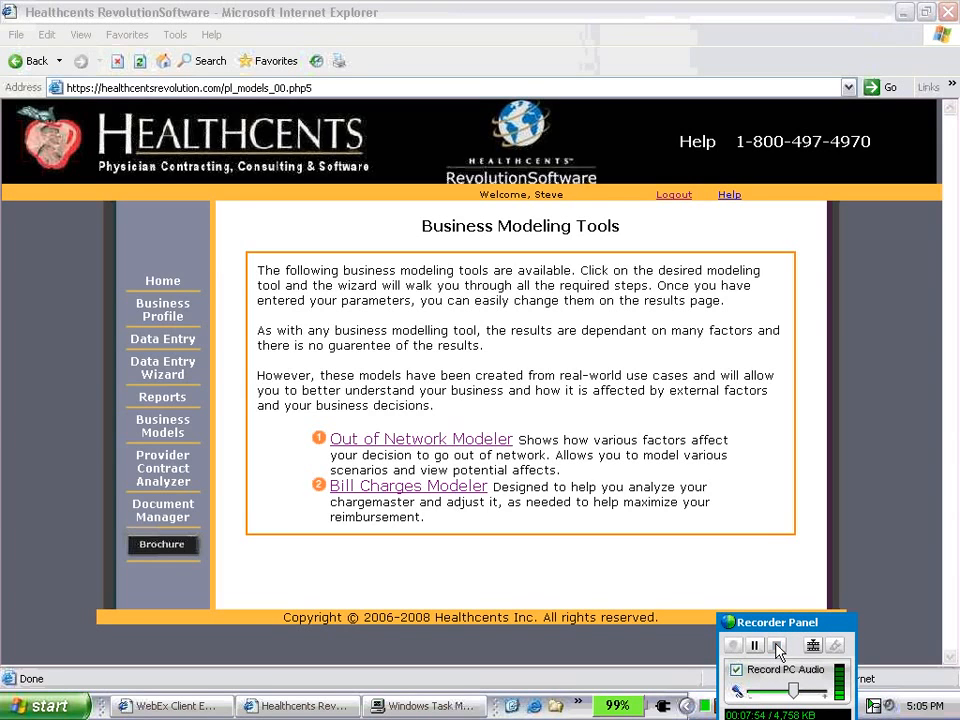